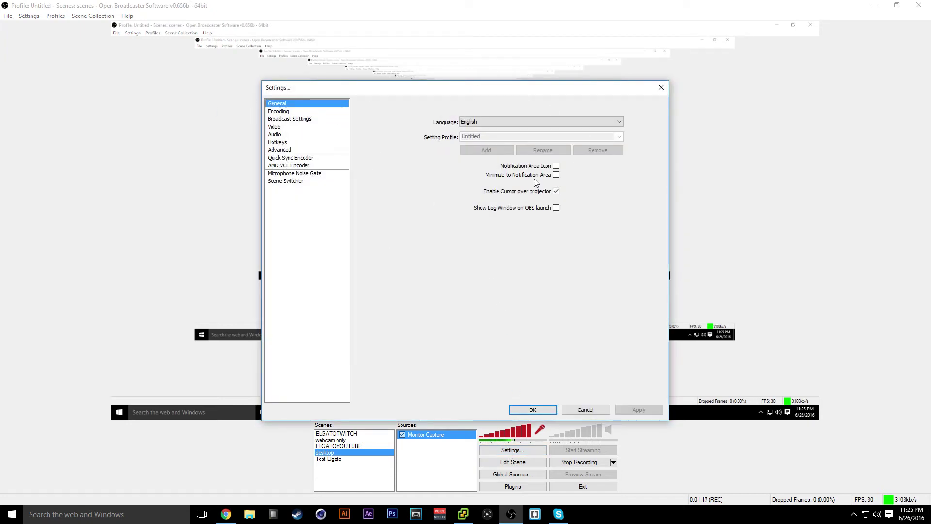
- Confirm AMD VCE encoding with CBR enabled and a 3000 kb/s maximum bitrate
left_click(301, 112)
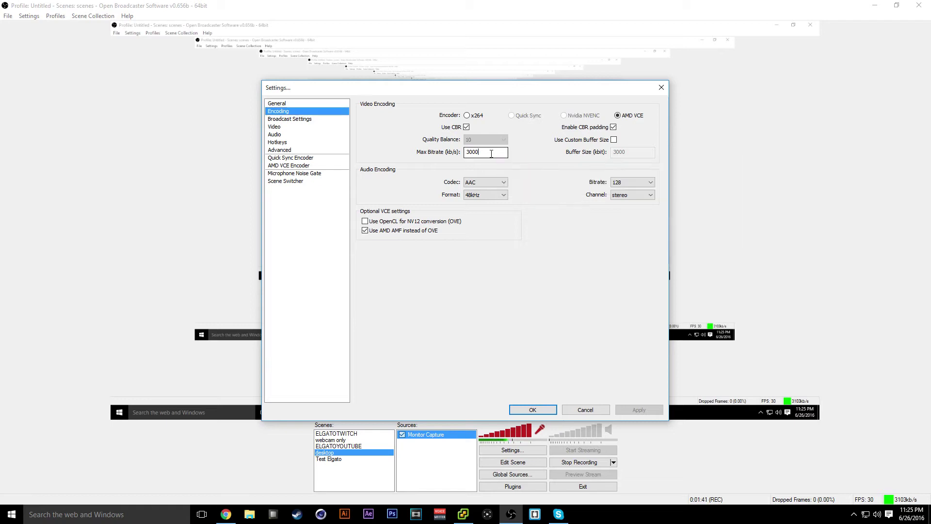
left_click_drag(498, 152, 429, 155)
left_click(491, 153)
left_click_drag(472, 153, 486, 156)
- Keep the broadcast output mode at File Output Only
left_click(311, 120)
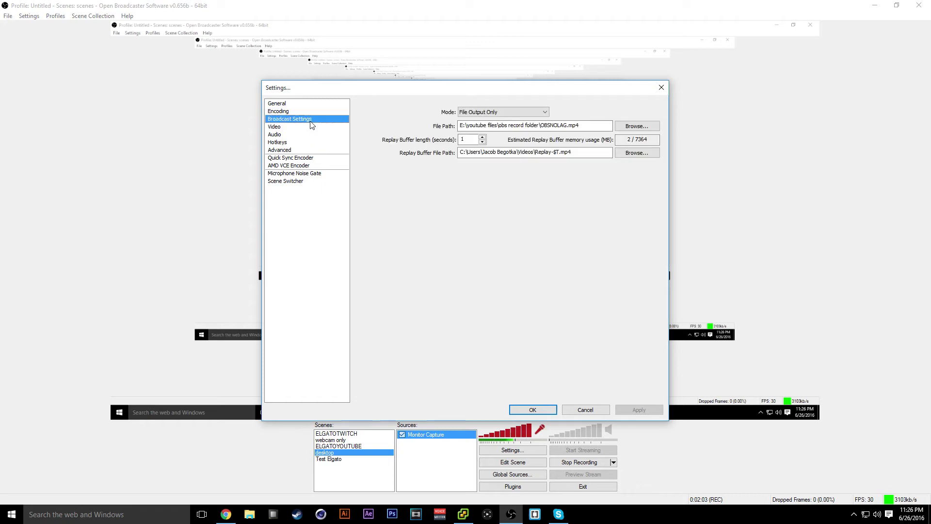
left_click(470, 113)
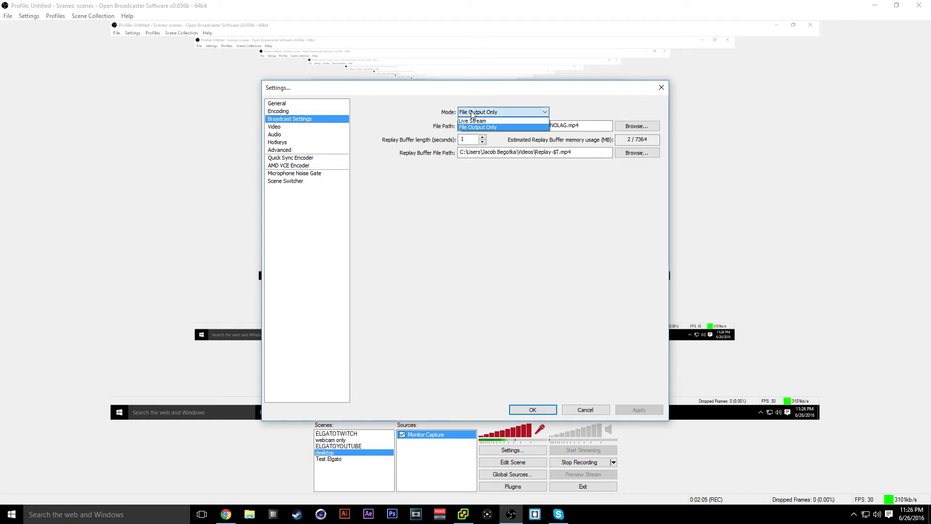
left_click(484, 128)
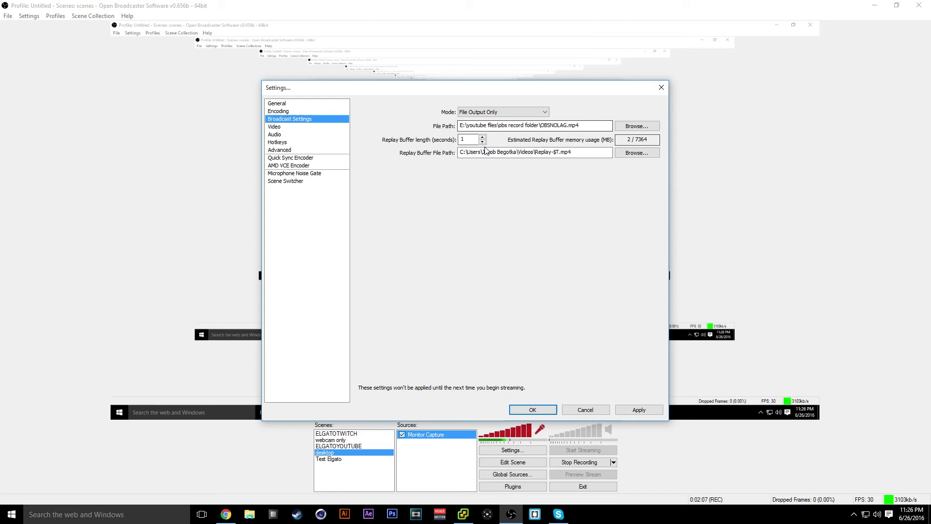
- Keep the video base resolution at 1920x1080 with resolution downscale set to None
left_click(326, 127)
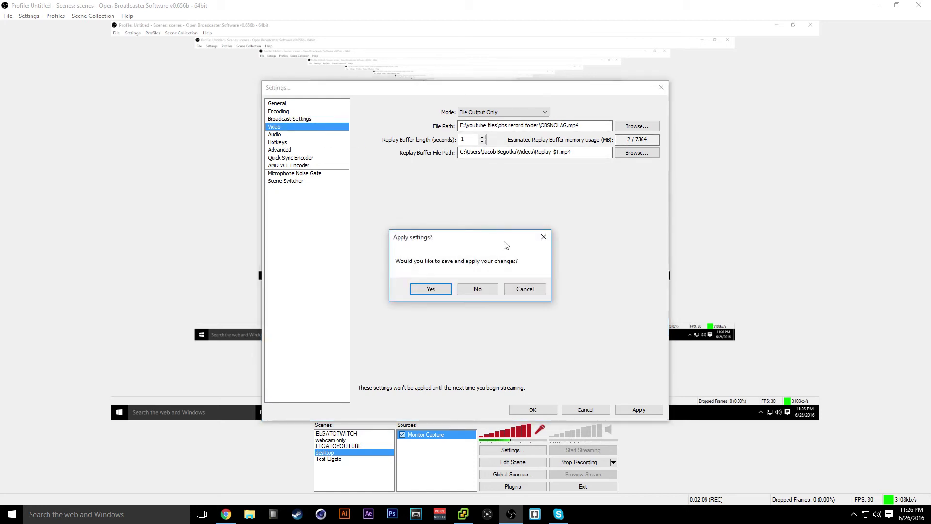
left_click(478, 289)
double_click(468, 133)
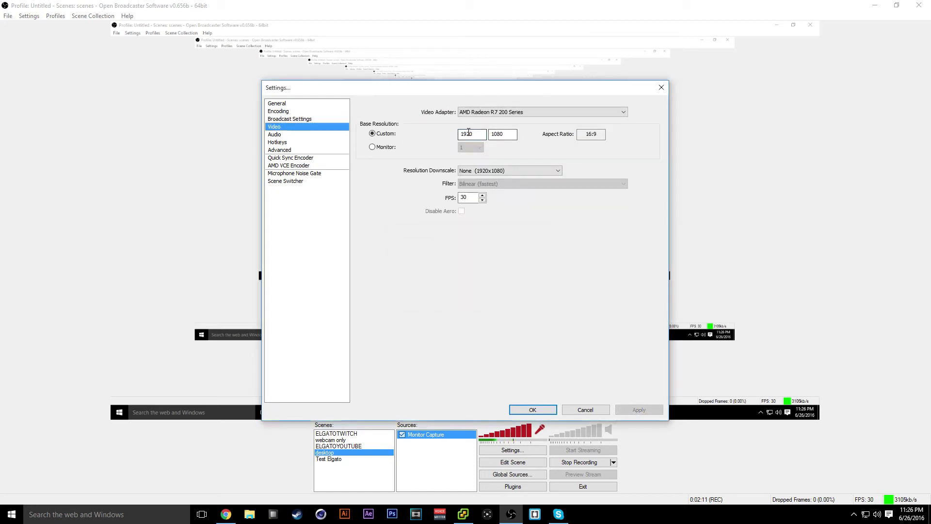
double_click(469, 133)
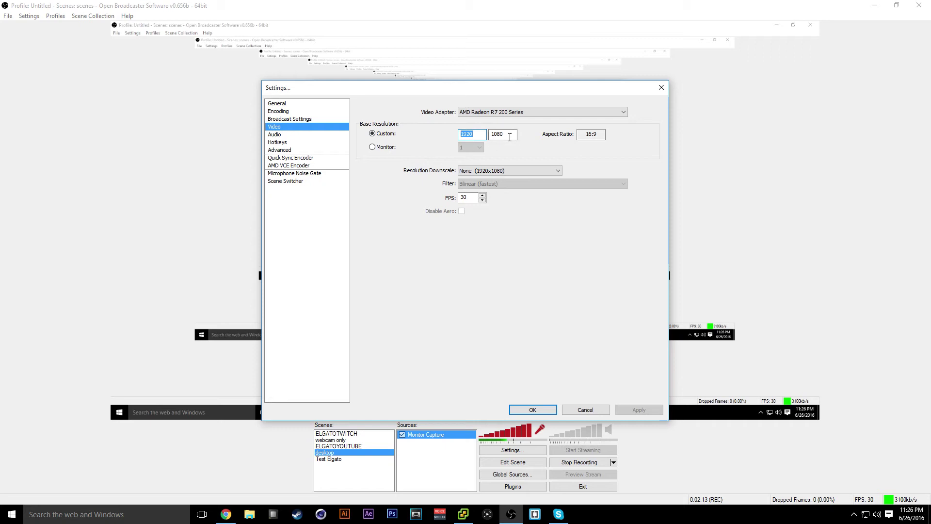
left_click(510, 137)
double_click(473, 135)
left_click(530, 170)
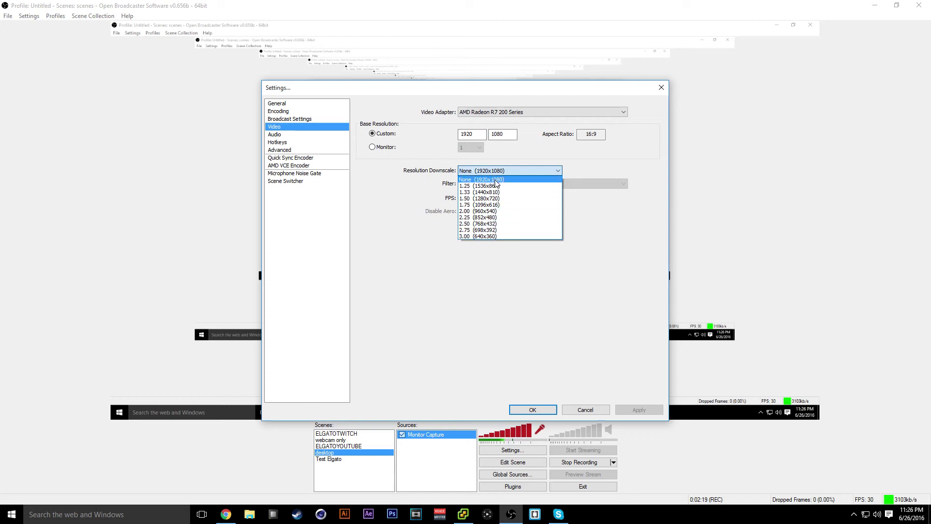
left_click(498, 180)
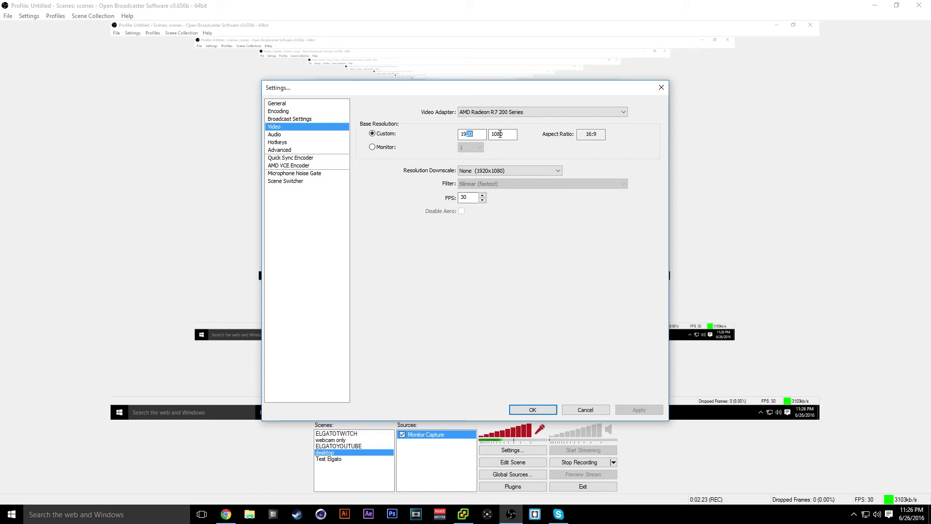
left_click(511, 135)
left_click(467, 133)
- Review the audio settings (200 ms push-to-talk delay, 800 ms mic sync offset) and hotkeys
left_click(275, 135)
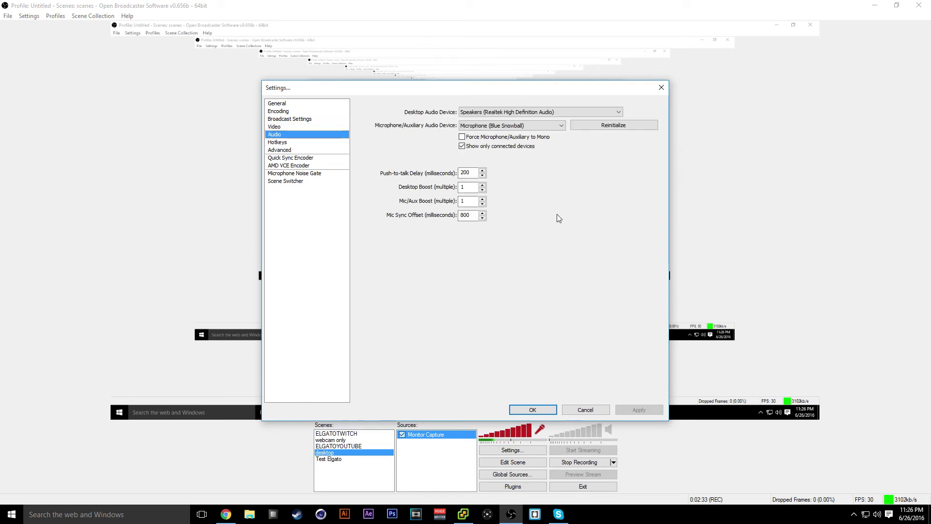
double_click(465, 215)
double_click(472, 172)
double_click(460, 216)
left_click(301, 143)
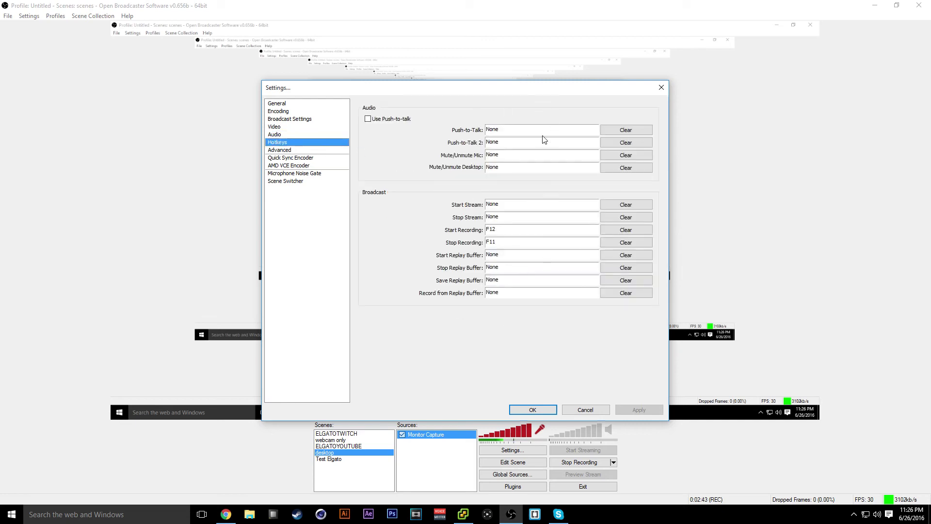
- Leave the Advanced x264 CPU preset on faster and move to Quick Sync settings
left_click(281, 150)
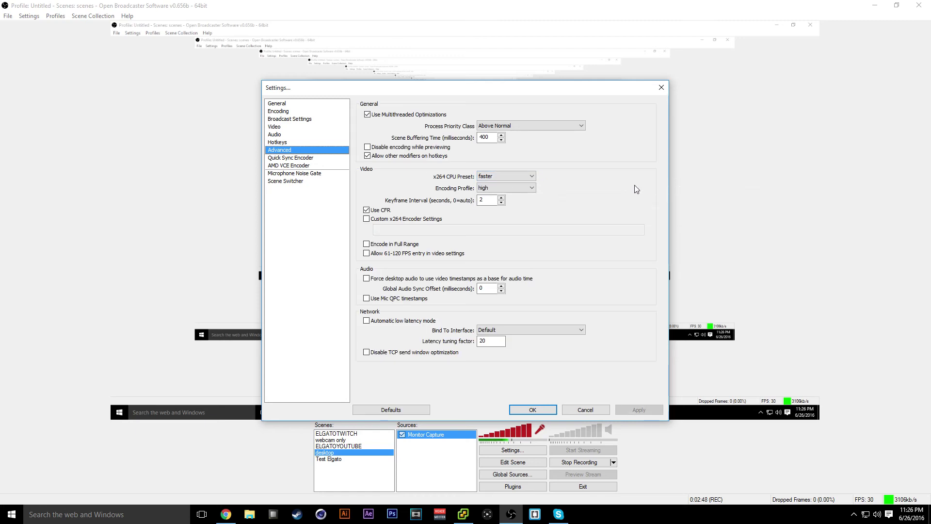
left_click(504, 176)
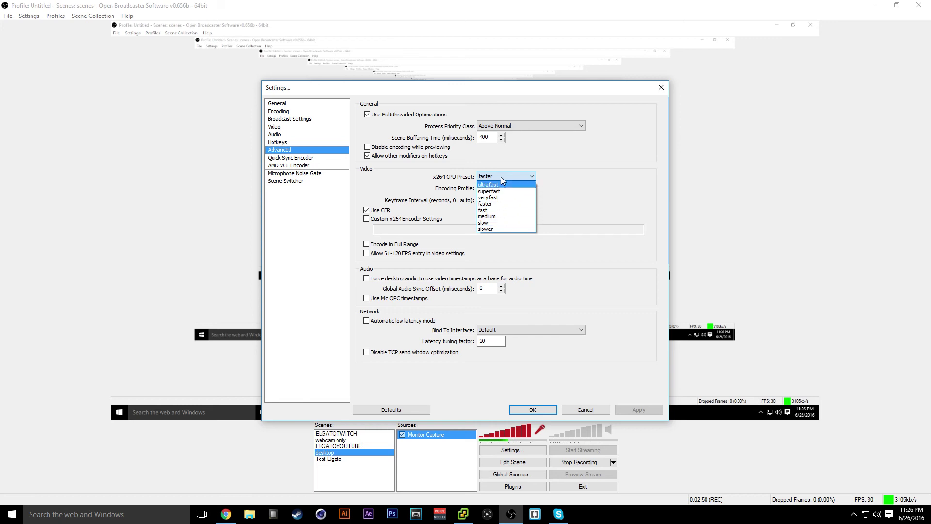
left_click(498, 203)
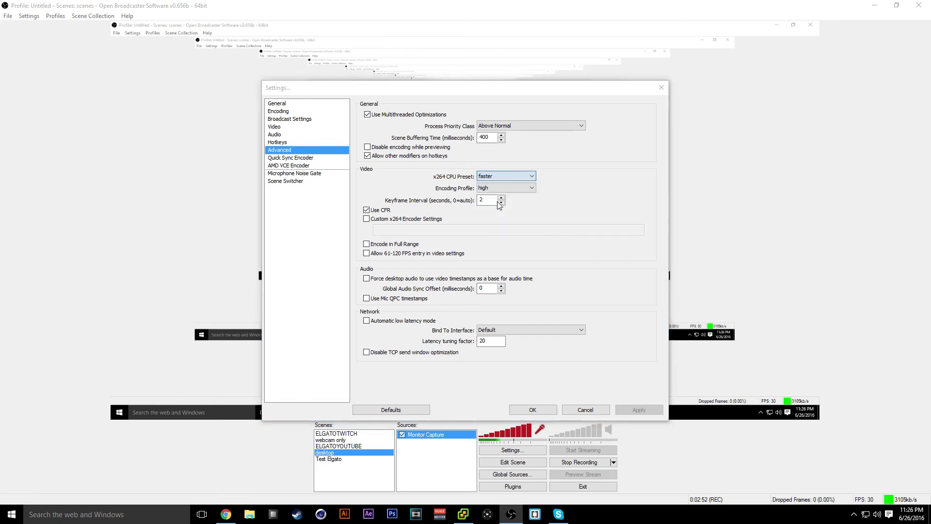
left_click(558, 322)
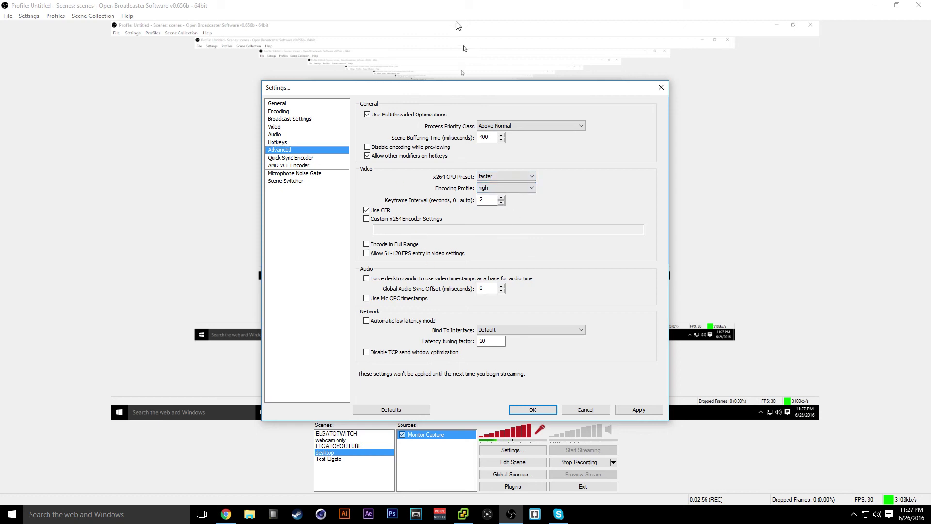
left_click(301, 158)
- Show the AMD VCE encoder page with custom parameters, CBR rate control and Balanced preset
left_click(482, 288)
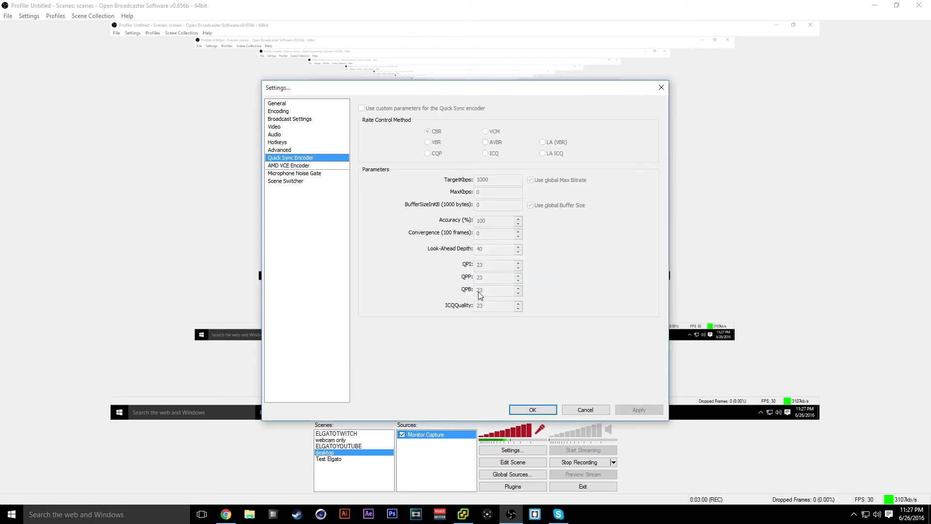
left_click(311, 167)
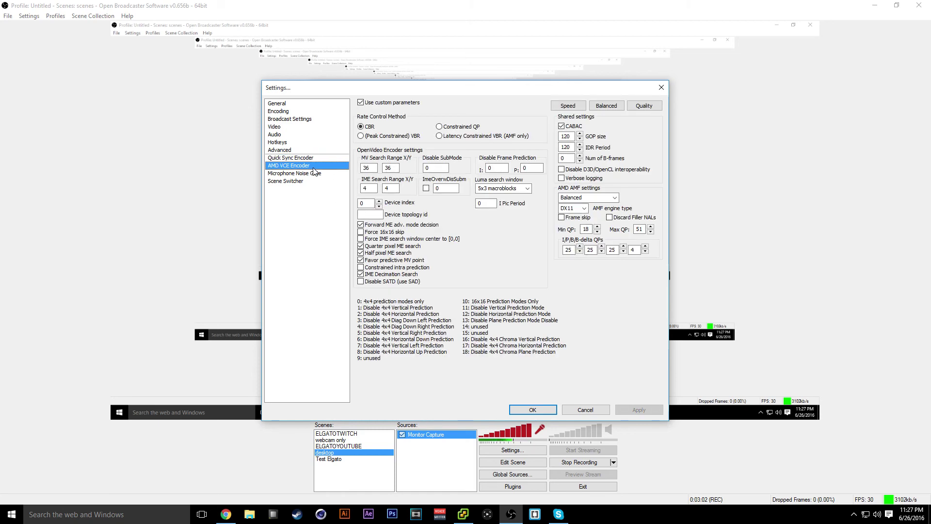